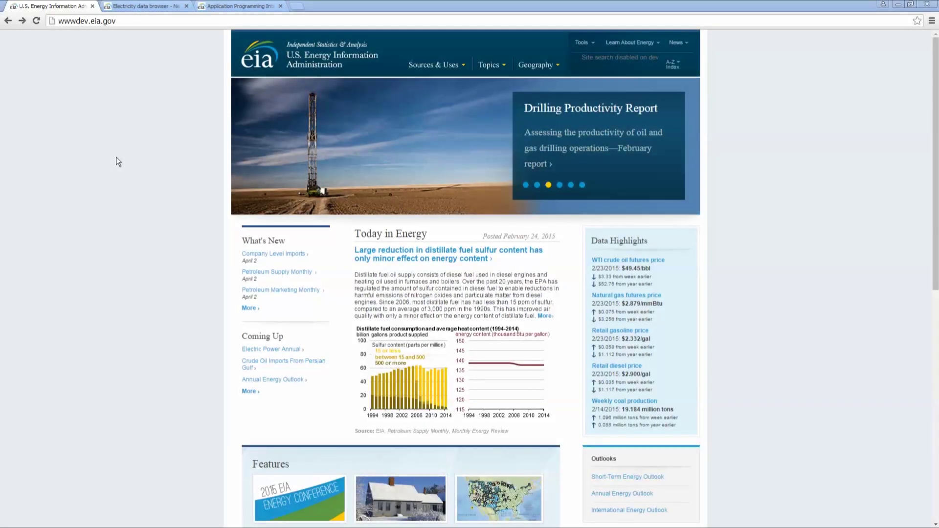
scroll(122, 160, "down", 2)
scroll(121, 160, "down", 1)
scroll(122, 160, "down", 1)
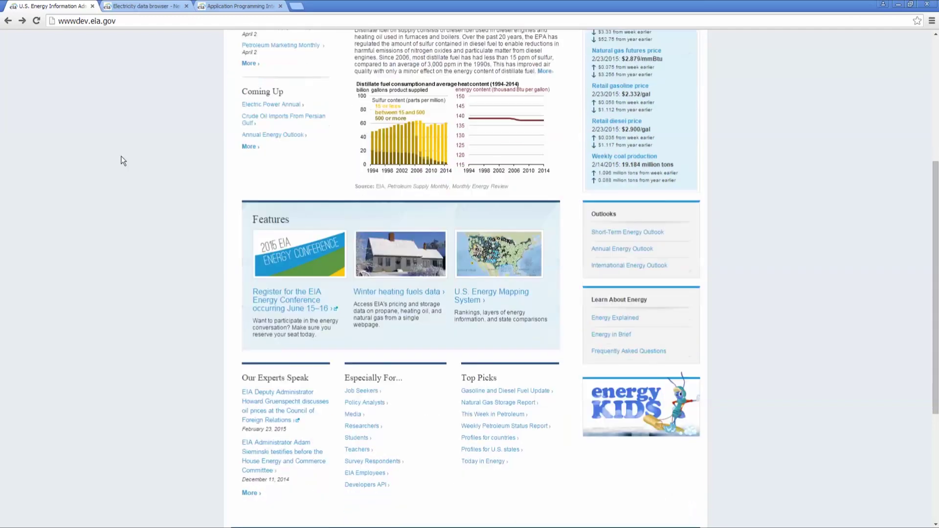
scroll(122, 160, "down", 1)
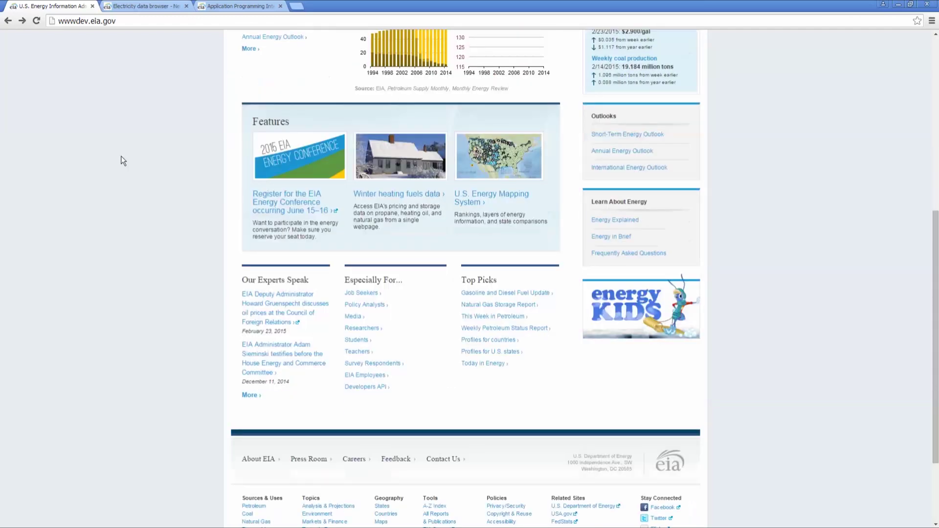
Go to the EIA Developer page from the homepage's lower links section
left_click(363, 387)
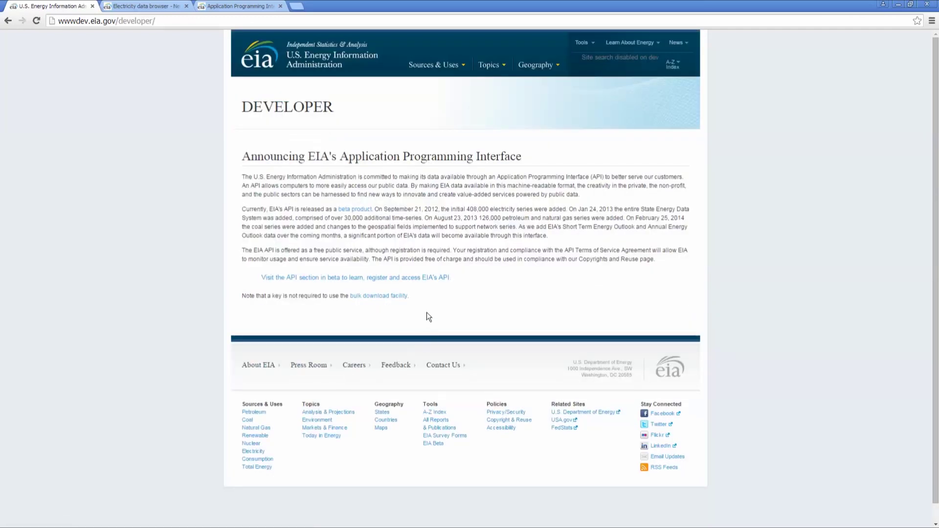
Download the EIA Excel Data Add-In from its API Overview page and open the .xlam file
left_click(436, 279)
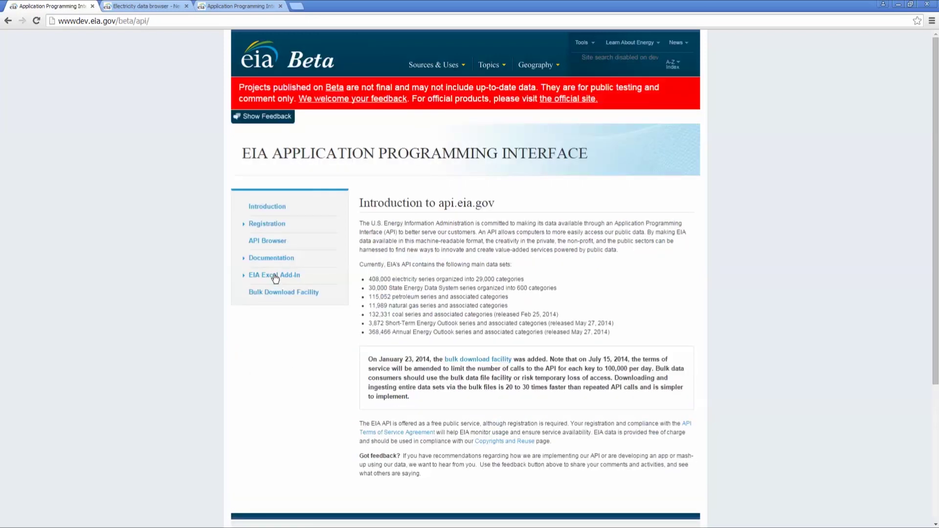
left_click(275, 278)
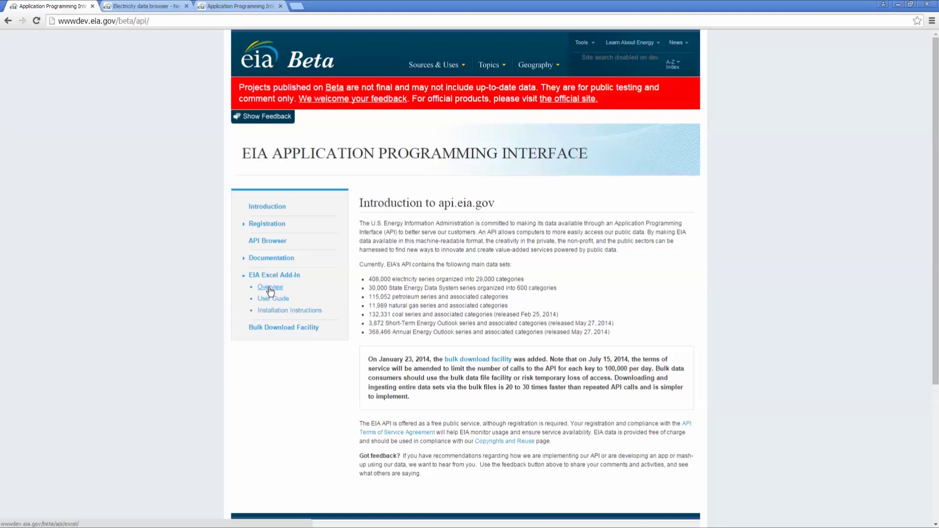
left_click(270, 289)
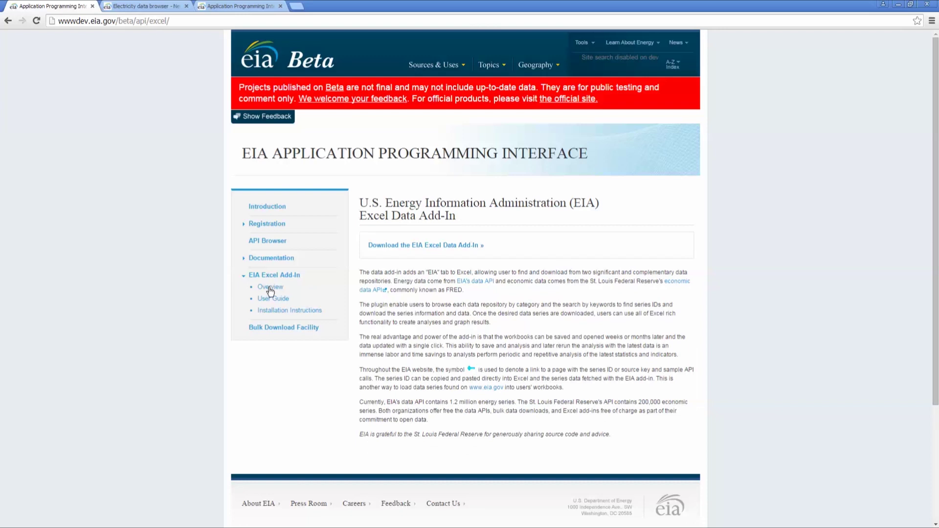
left_click(459, 247)
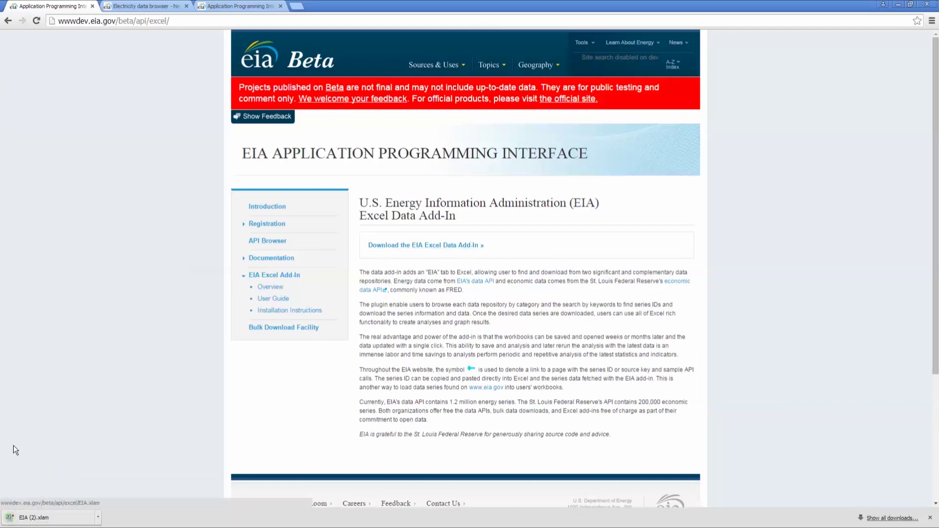
left_click(44, 520)
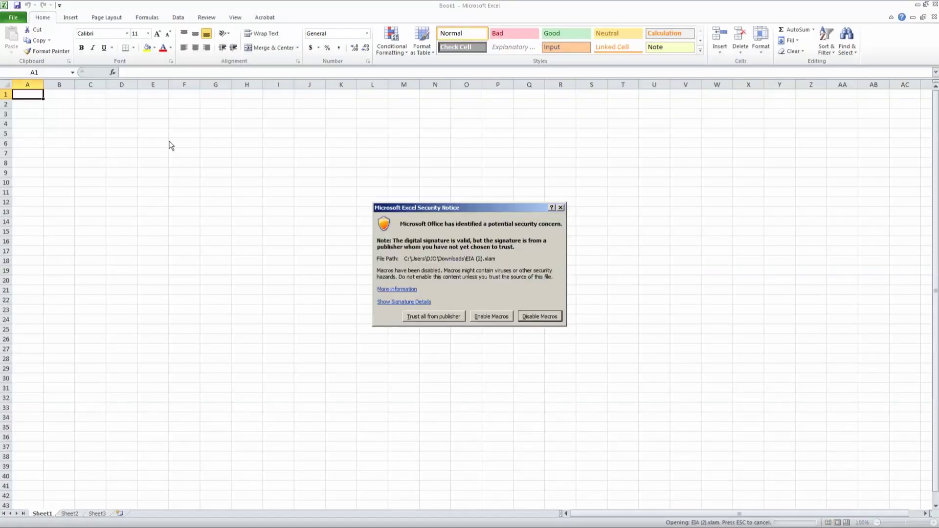
Enable the add-in's macros, then view the add-in's installation instructions on the EIA site
left_click(494, 318)
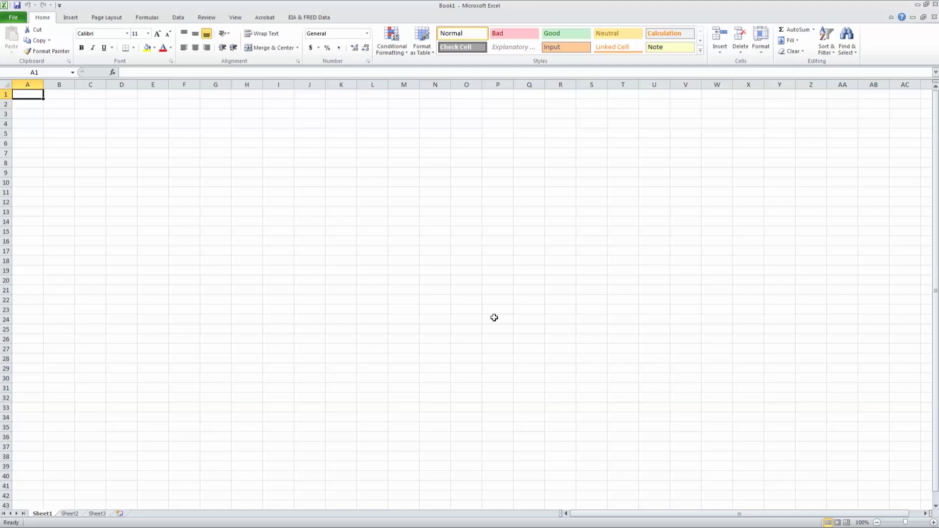
left_click(917, 7)
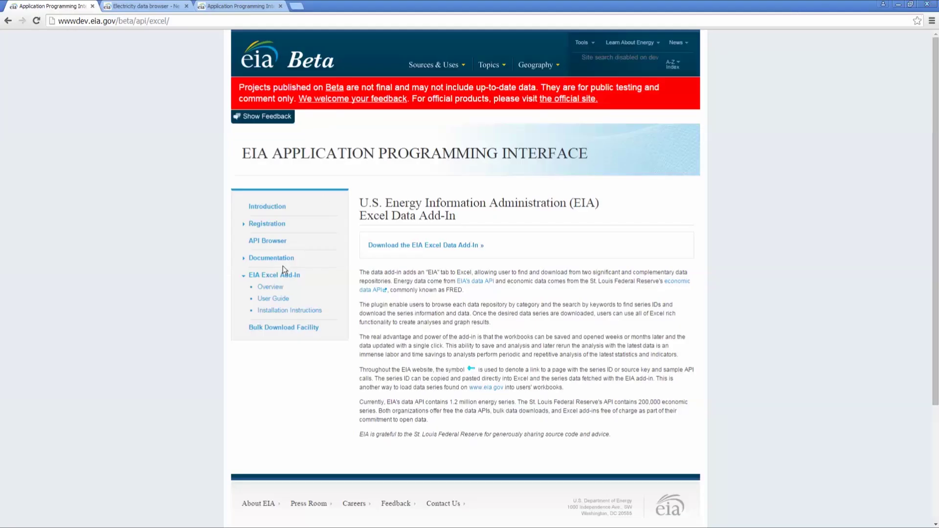
left_click(301, 312)
Return to Excel and show the EIA & FRED Data ribbon tab
key("alt+Tab")
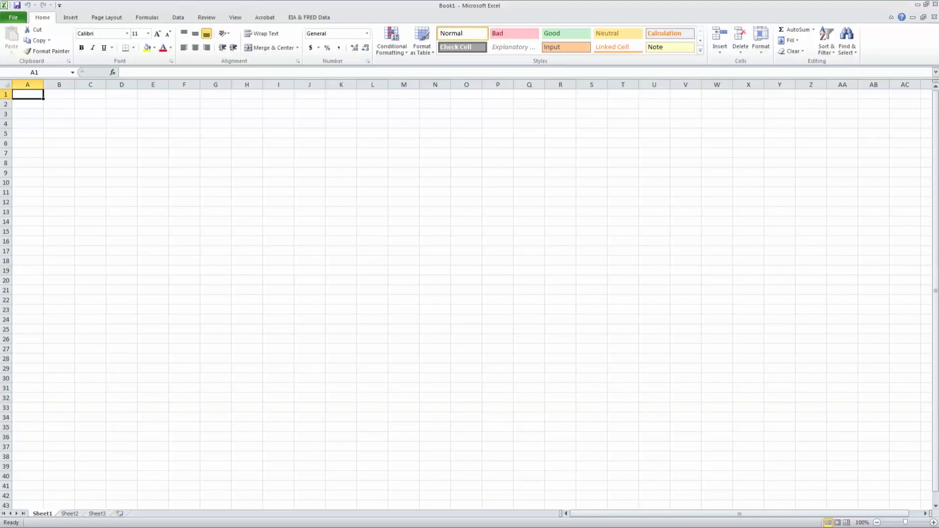
left_click(301, 15)
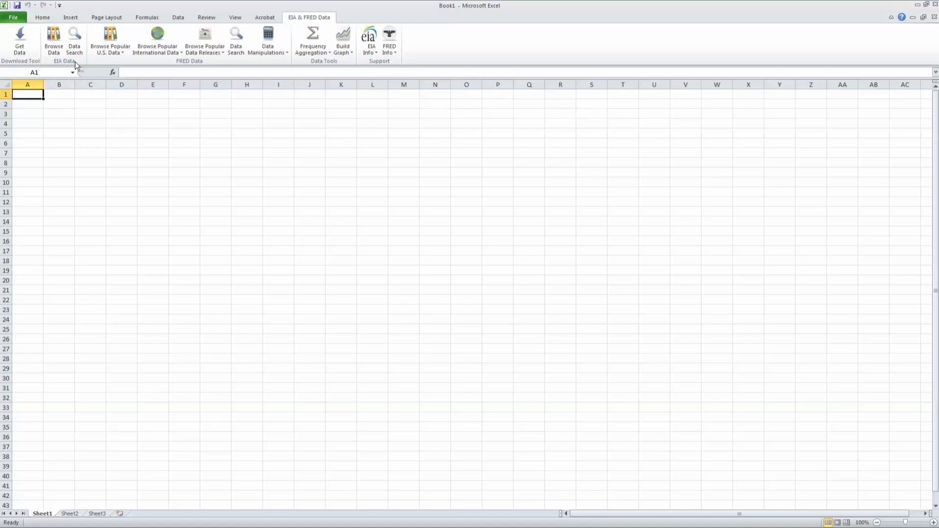
Search EIA data for 'crude oil price' and place the annual Brent spot price series ID
left_click(75, 44)
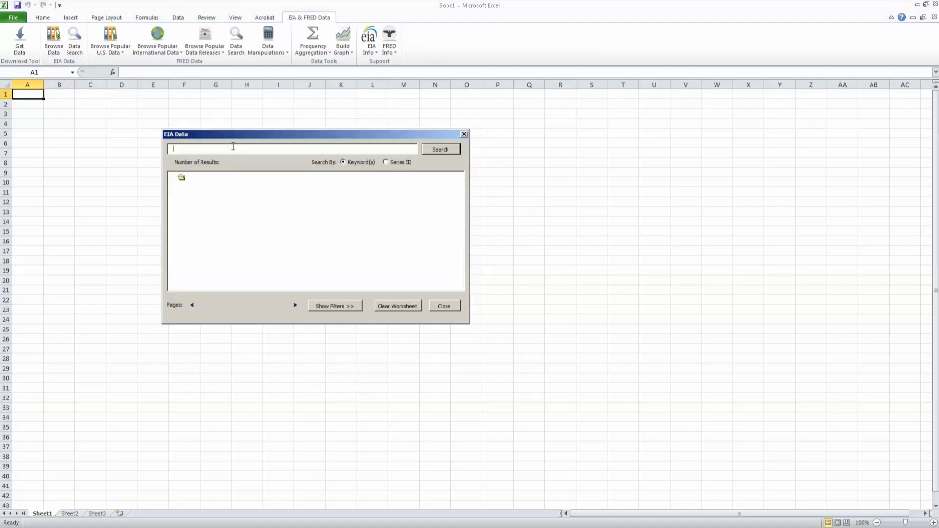
type("crude oil")
type(" price")
left_click(441, 151)
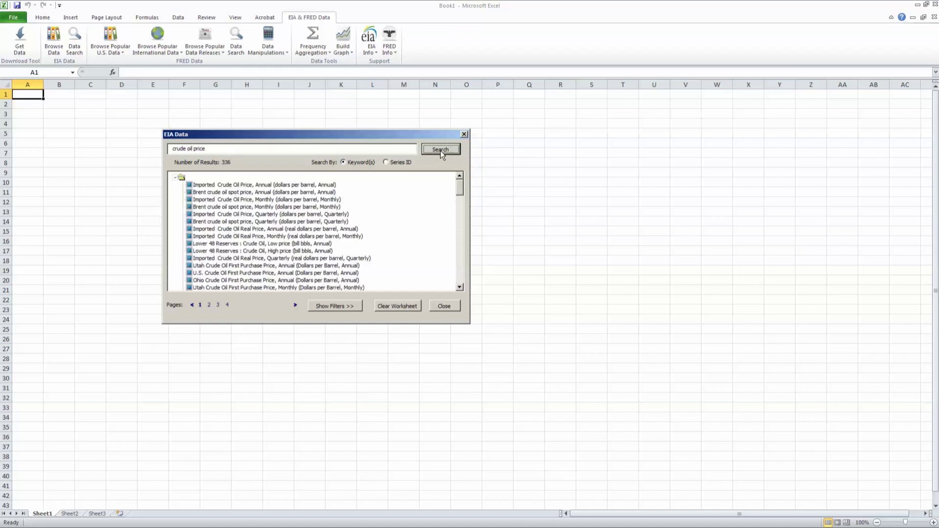
left_click(208, 194)
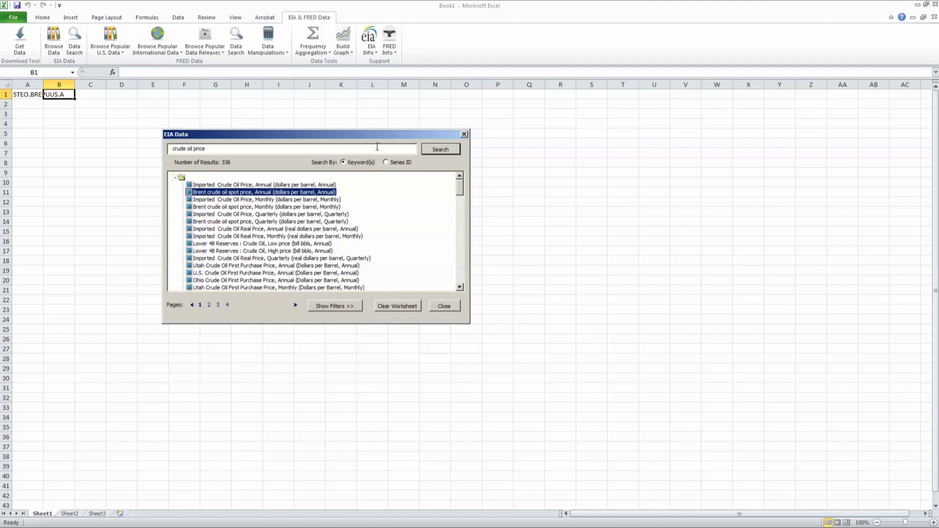
Download the annual Brent crude spot price data for the series ID in row 1
left_click(444, 307)
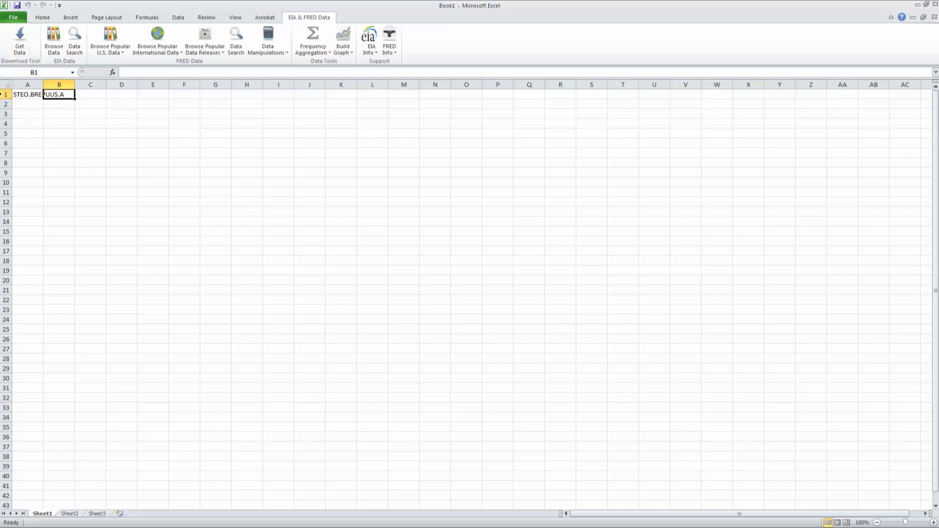
left_click(3, 94)
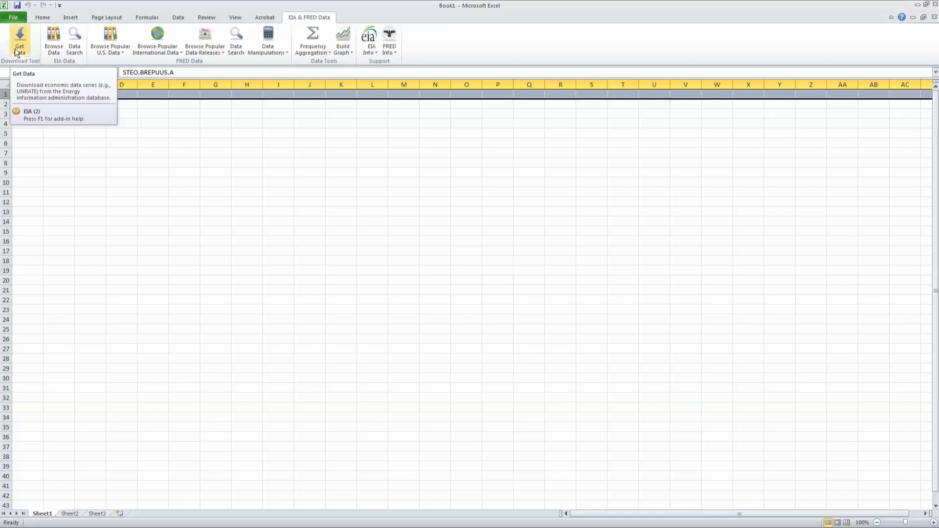
left_click(15, 48)
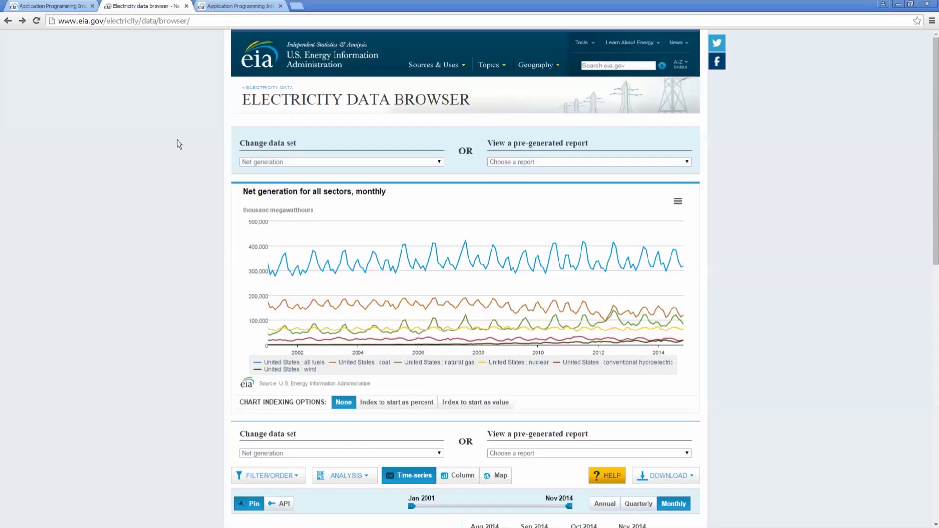
scroll(179, 143, "down", 1)
scroll(178, 142, "down", 3)
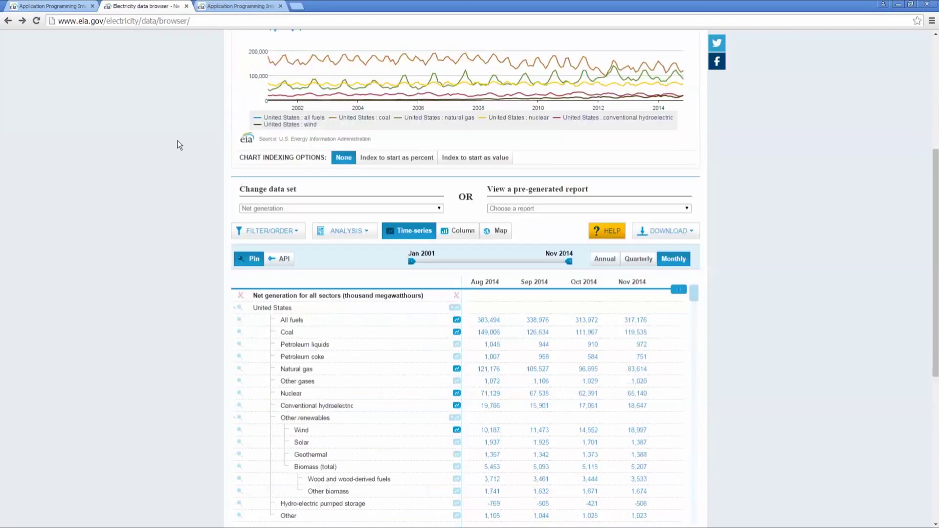
Open the All fuels API query and highlight its monthly net generation series ID
left_click(279, 263)
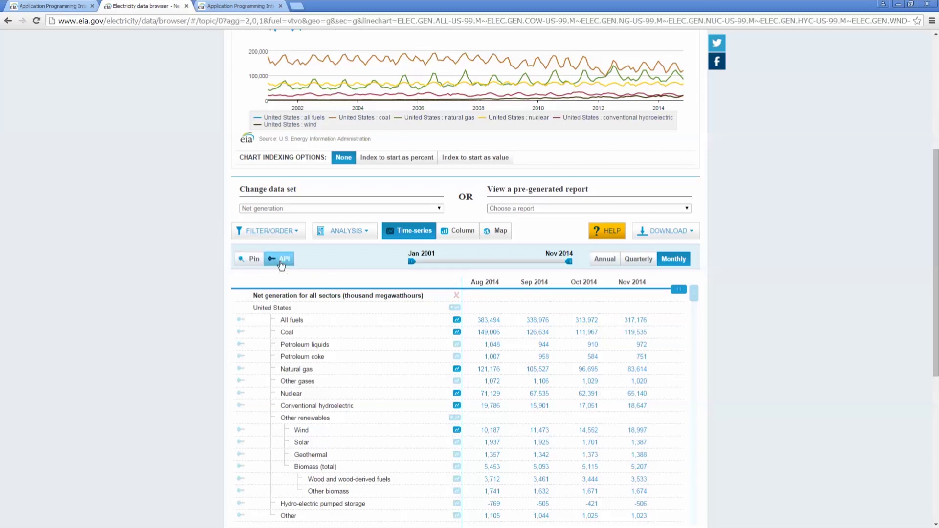
scroll(280, 265, "down", 1)
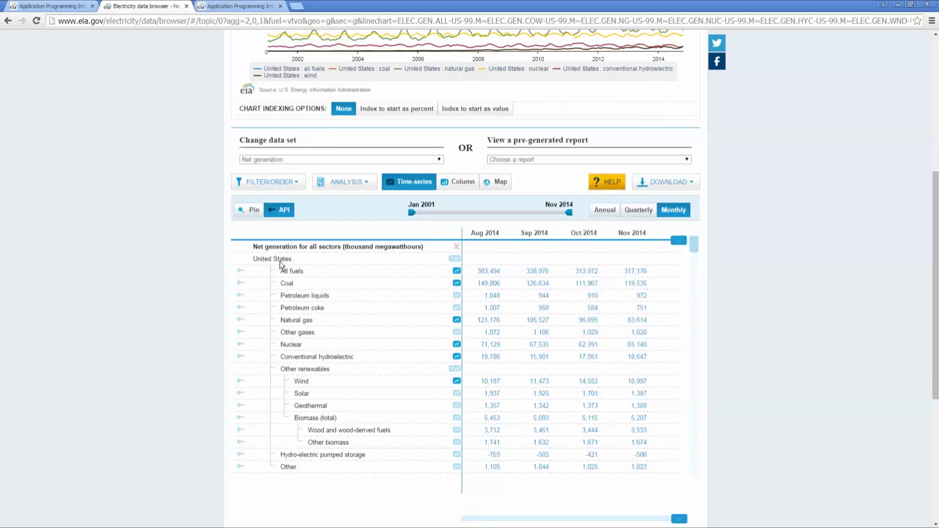
left_click(242, 273)
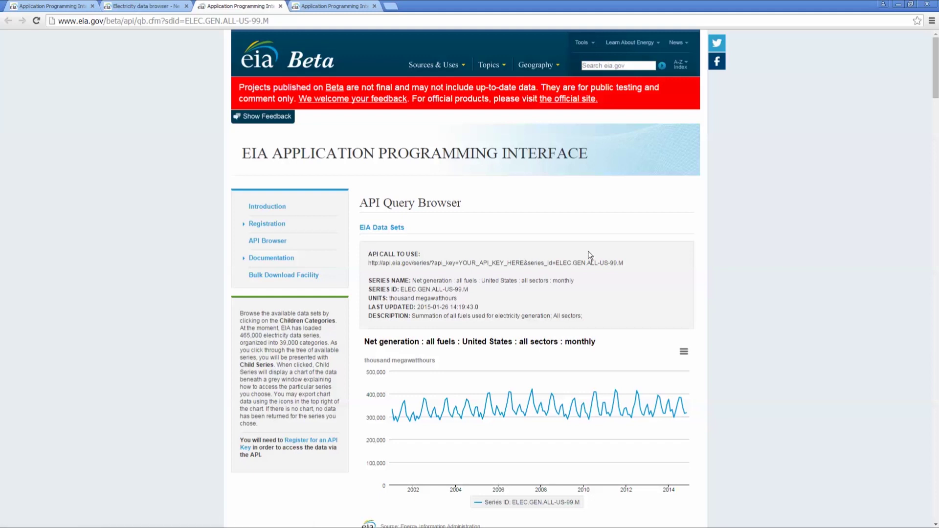
left_click_drag(624, 263, 526, 262)
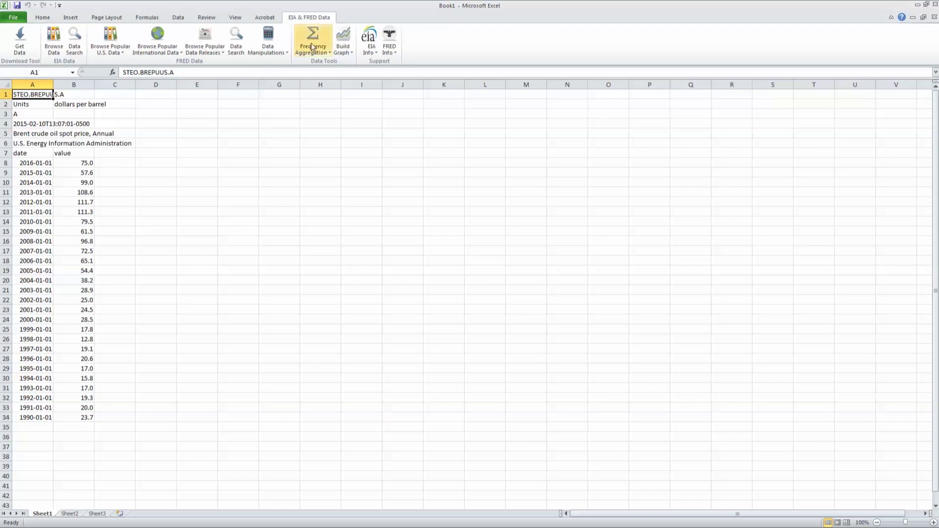
Build a line graph of the annual Brent crude prices with the add-in's Build Graph
left_click(344, 38)
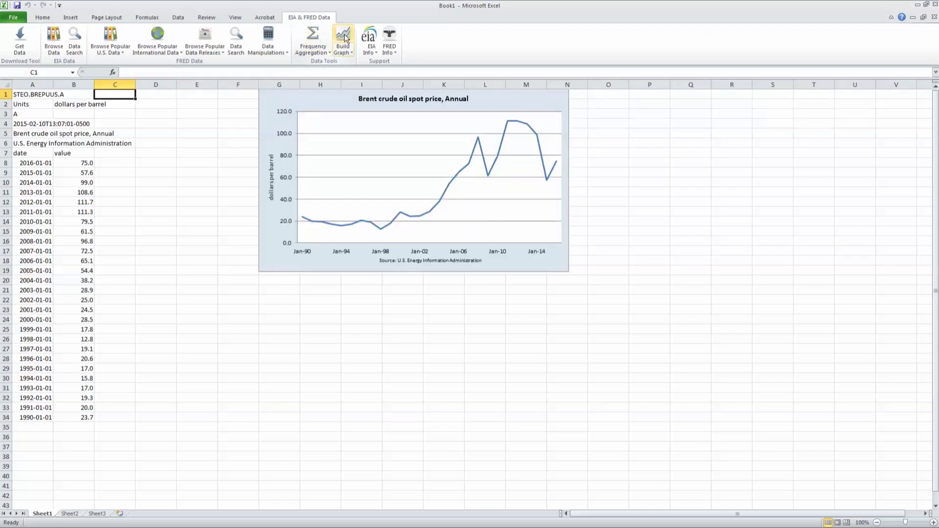